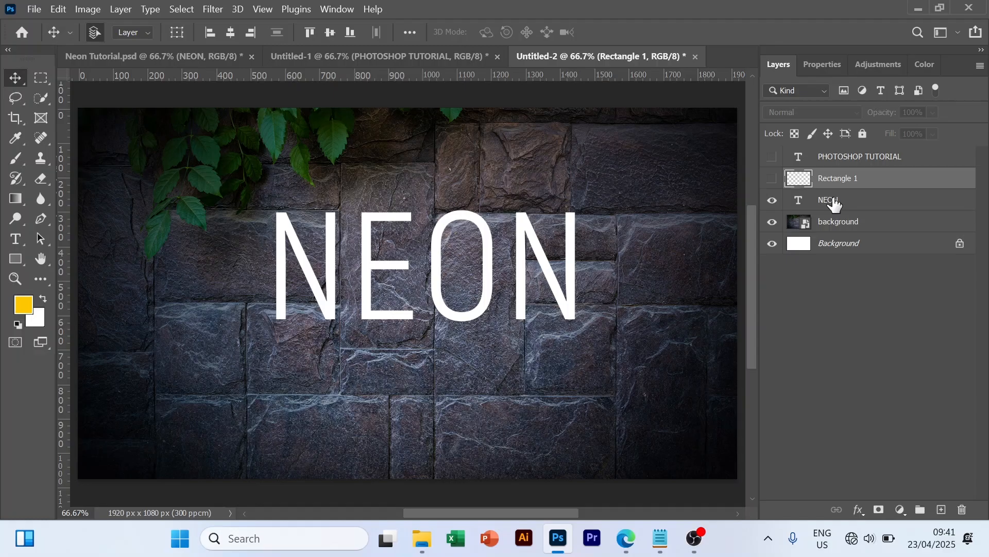
# Convert the NEON text layer to a smart object
pyautogui.rightClick(833, 198)
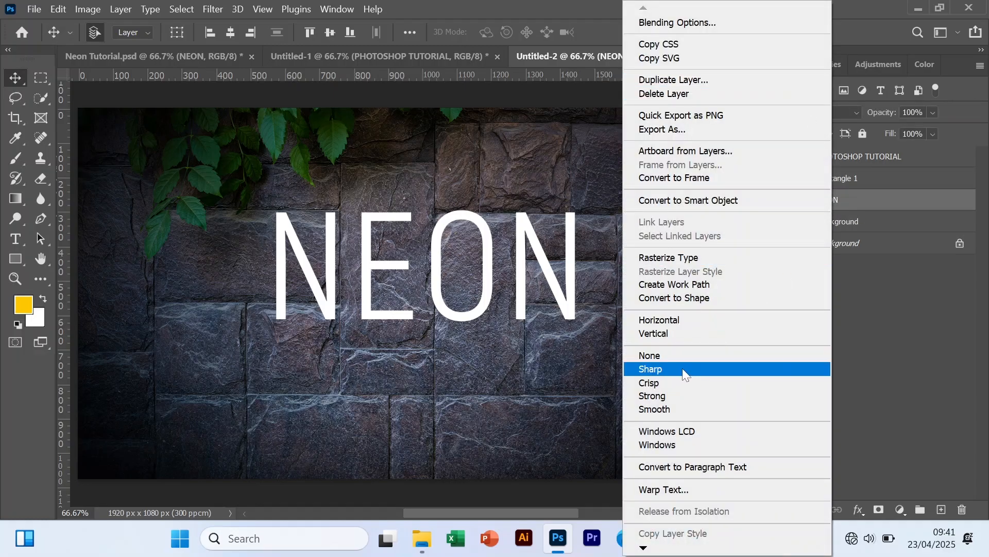
pyautogui.click(688, 200)
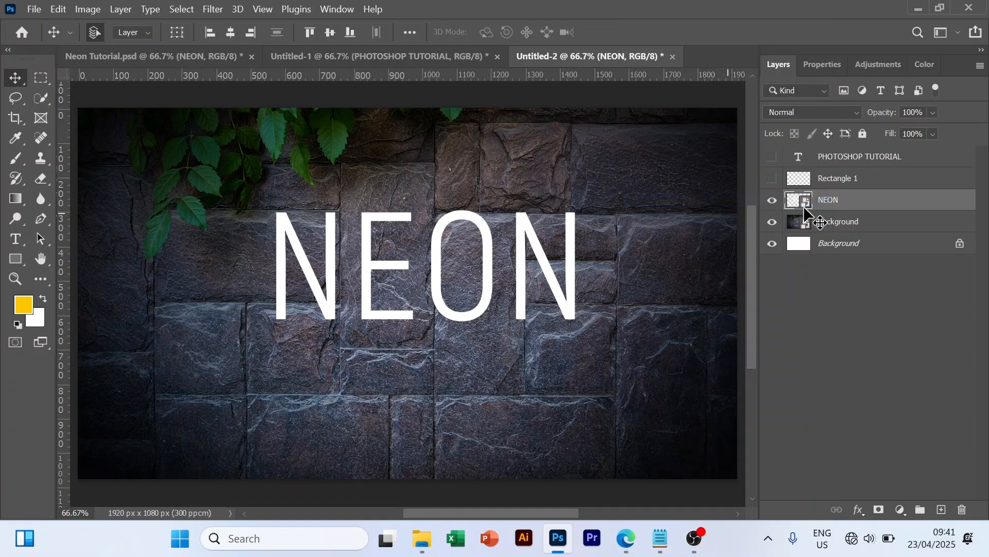
# Add an Inner Glow effect to the NEON layer with the Hard Light blend mode
pyautogui.rightClick(871, 207)
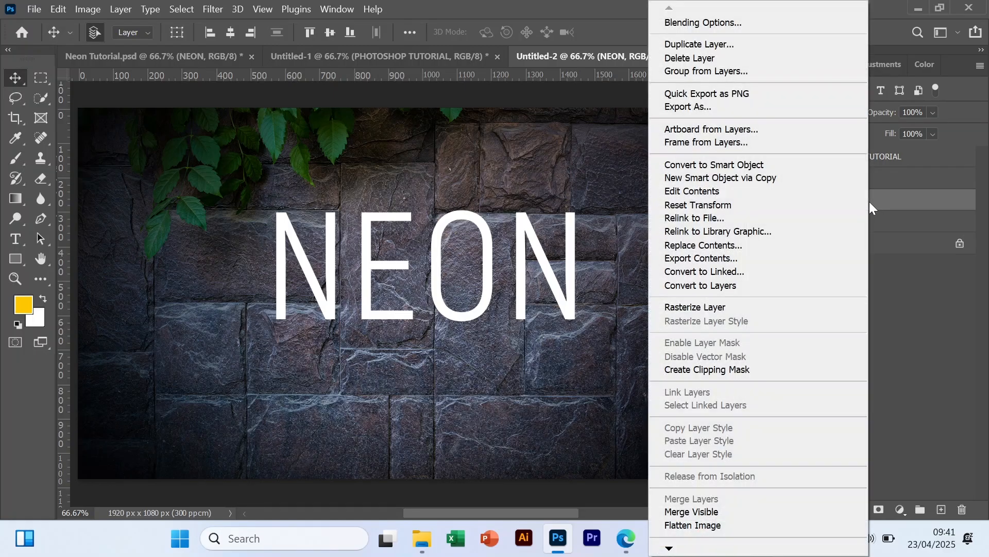
pyautogui.click(725, 23)
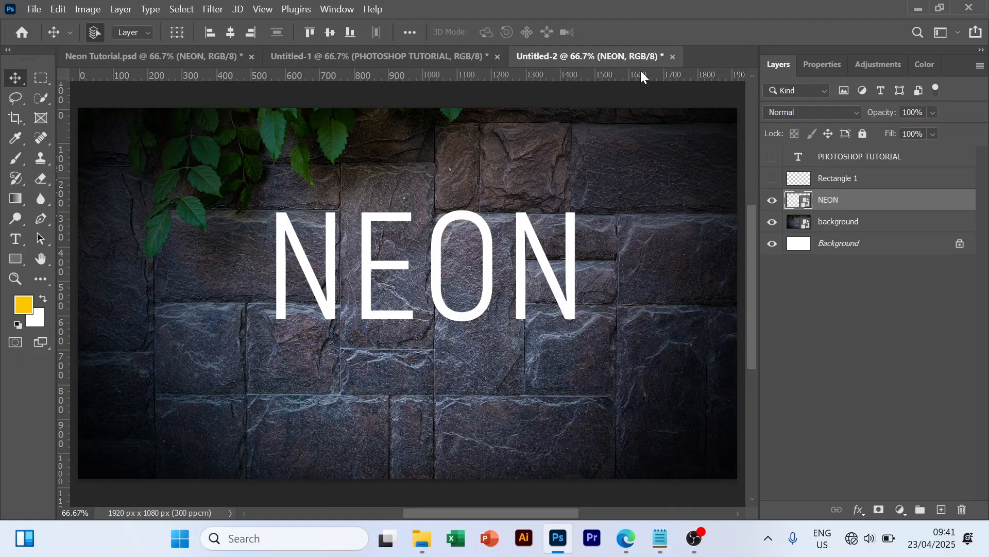
pyautogui.doubleClick(838, 200)
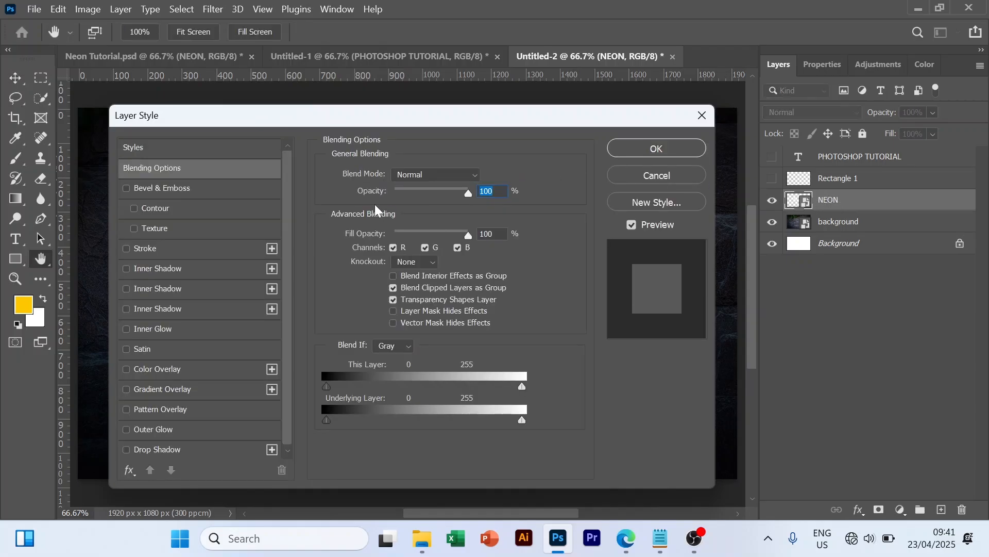
pyautogui.click(126, 330)
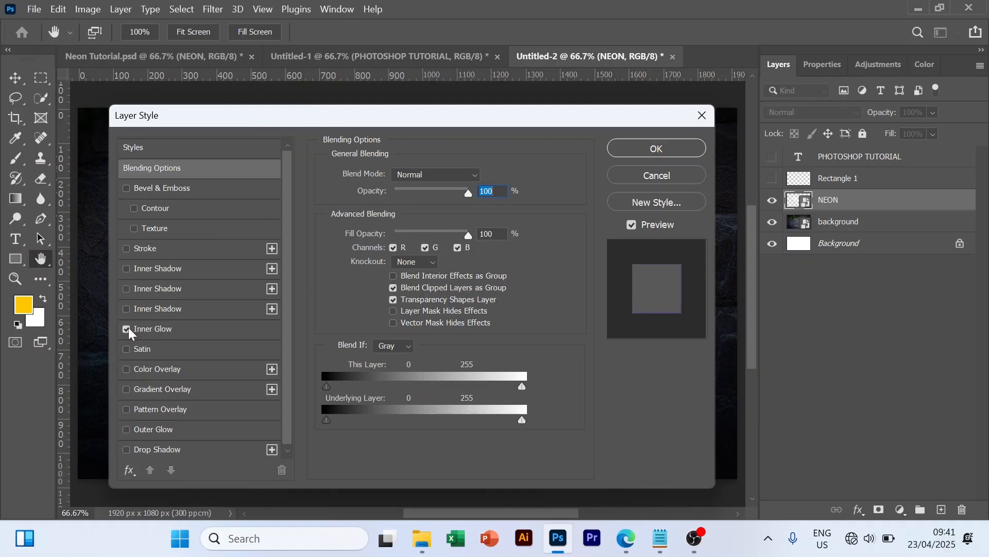
pyautogui.click(155, 330)
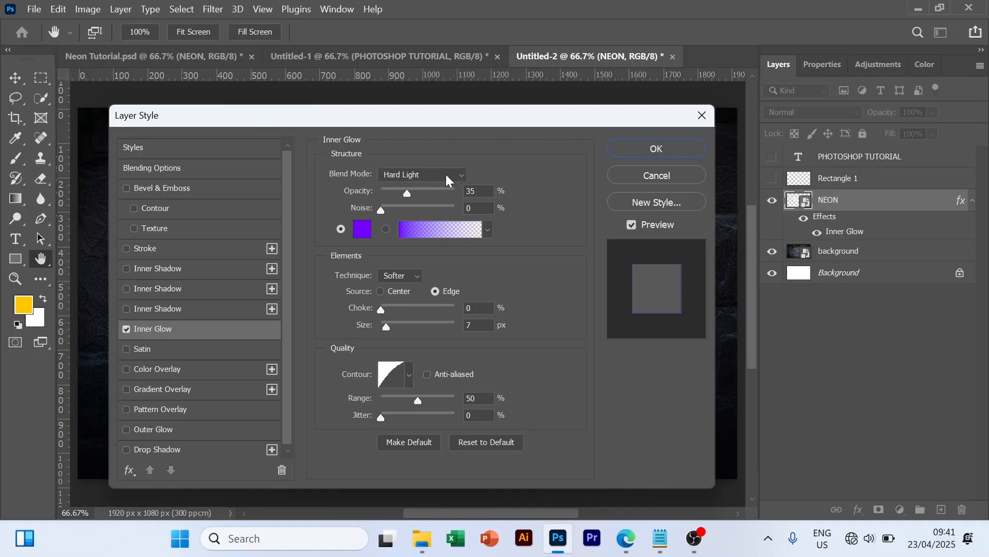
pyautogui.click(466, 175)
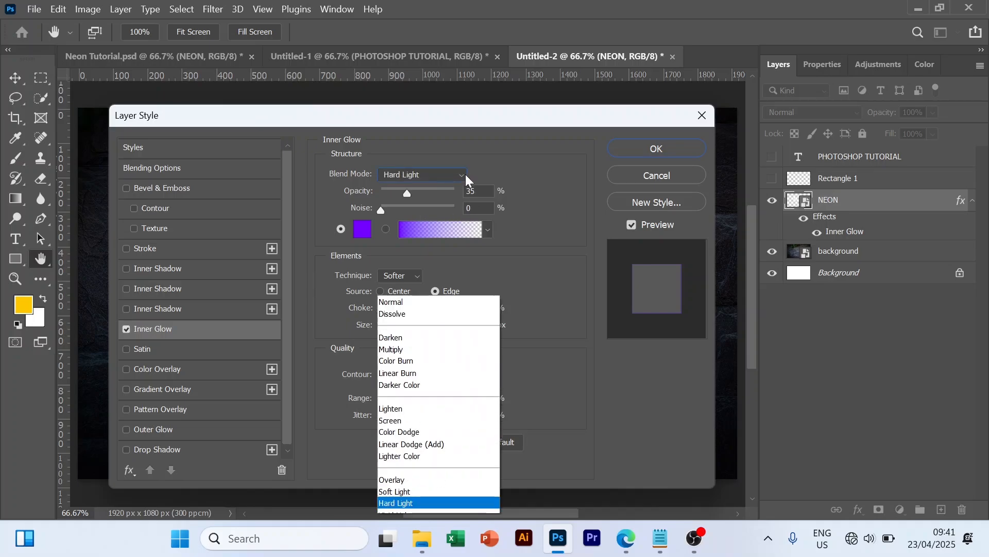
pyautogui.click(398, 341)
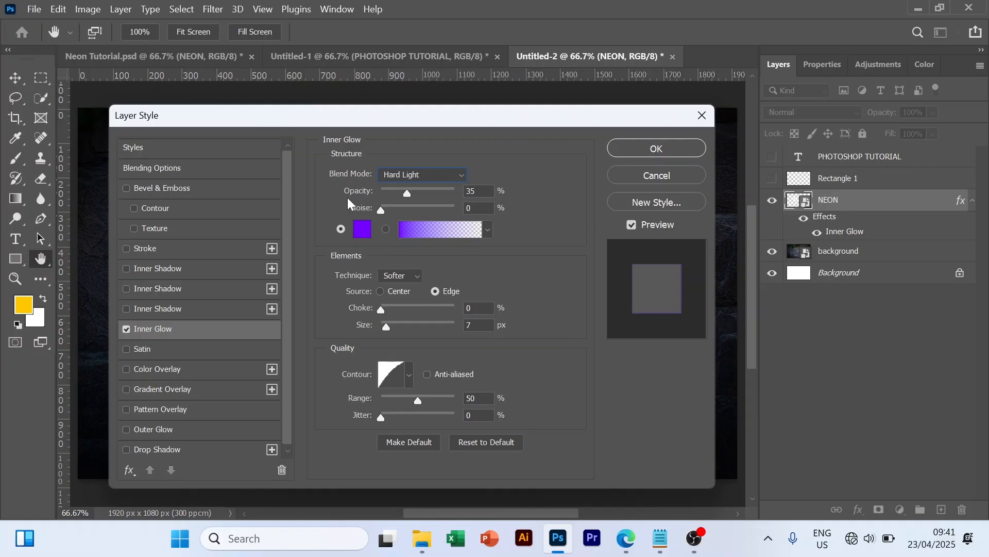
# Use #7200ff as the inner glow color and a custom contour with a point at input 48%, output 62%
pyautogui.click(362, 229)
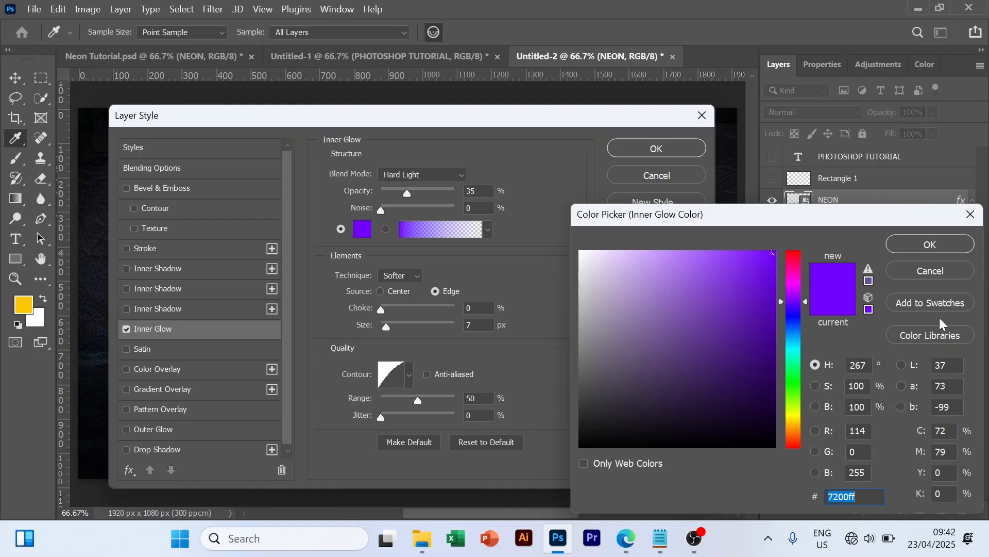
pyautogui.click(932, 243)
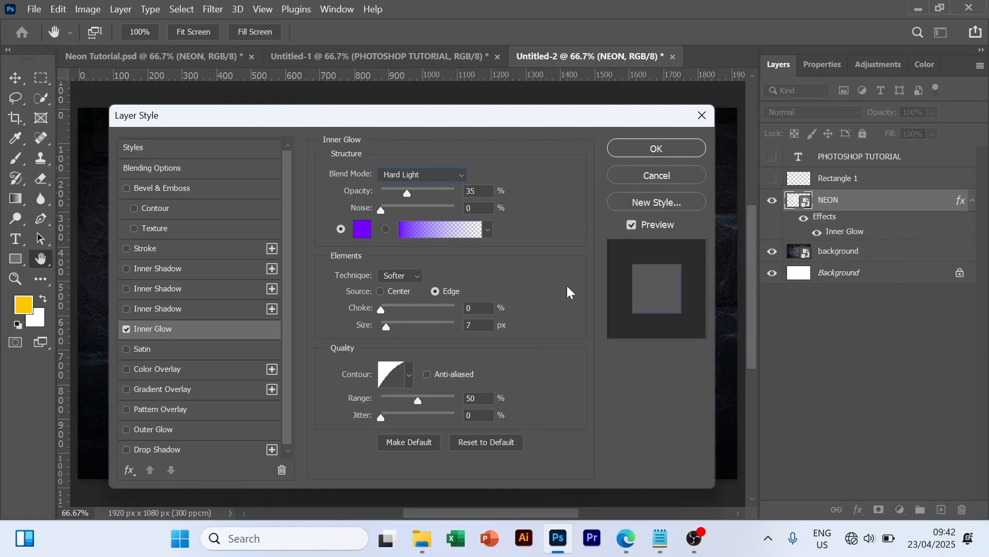
pyautogui.click(390, 372)
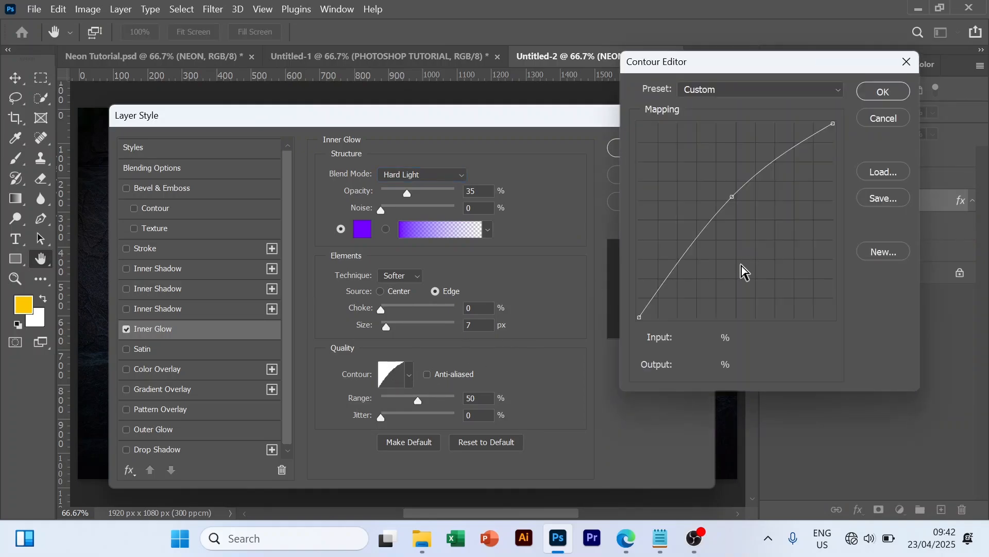
pyautogui.click(736, 196)
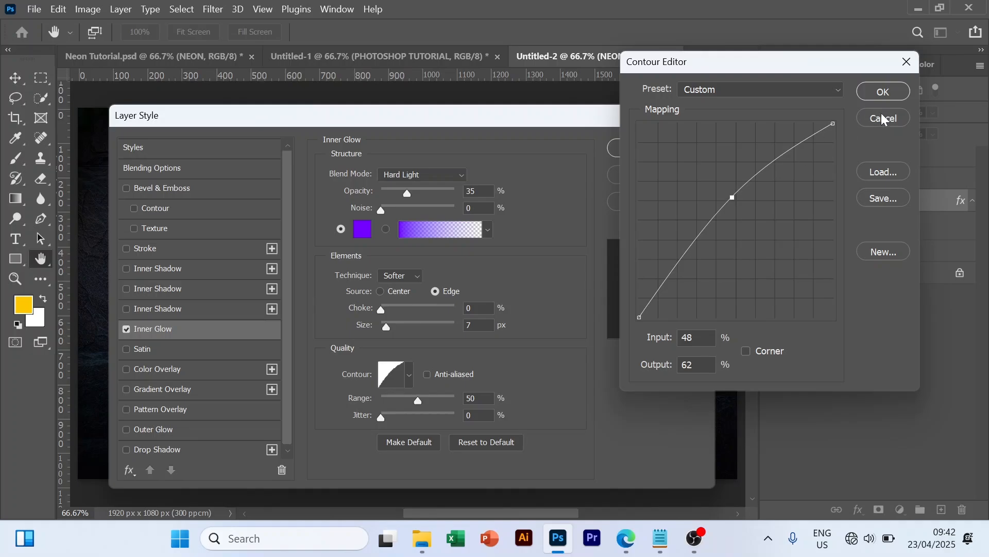
pyautogui.click(887, 94)
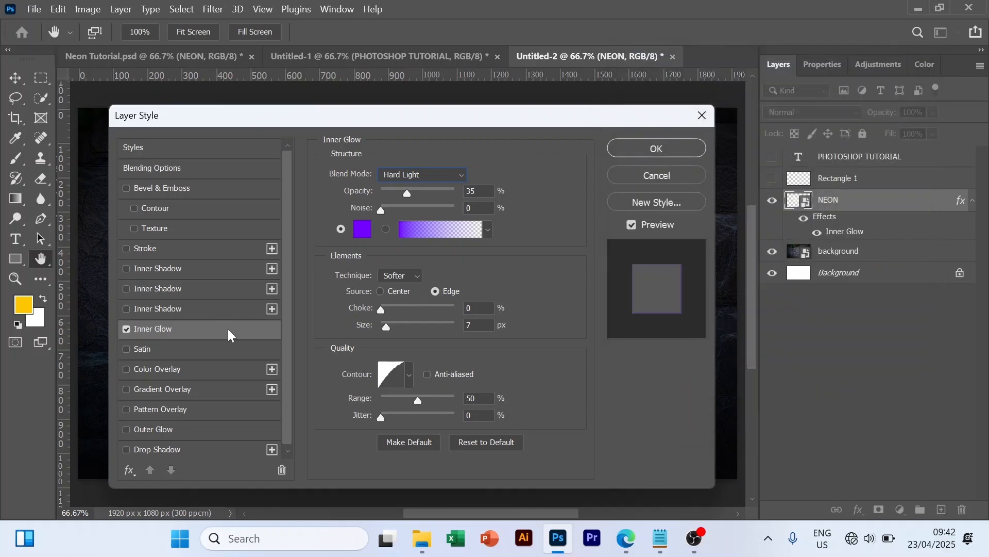
# Add an Outer Glow to the NEON layer with Linear Dodge (Add) blending, 80% opacity and color #9600ff
pyautogui.click(142, 430)
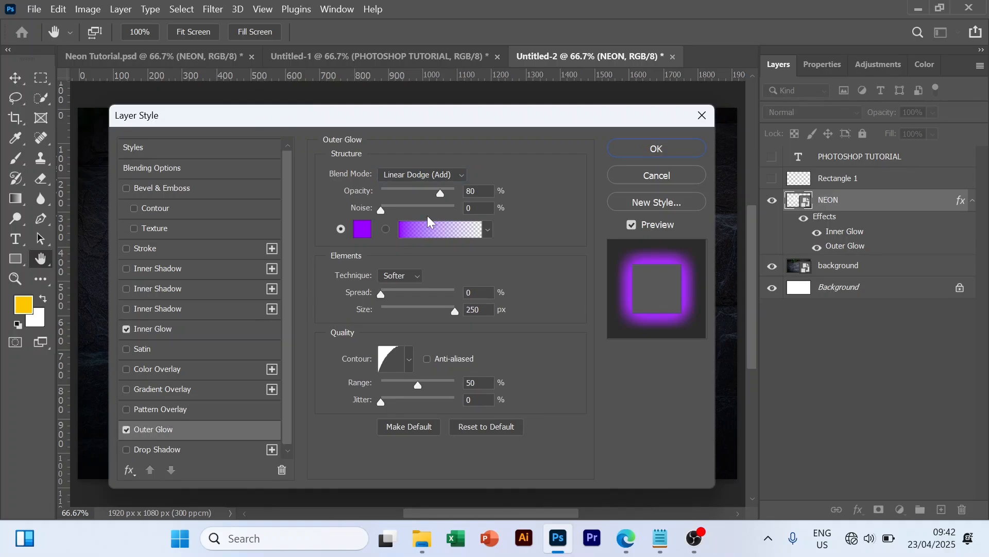
pyautogui.click(463, 175)
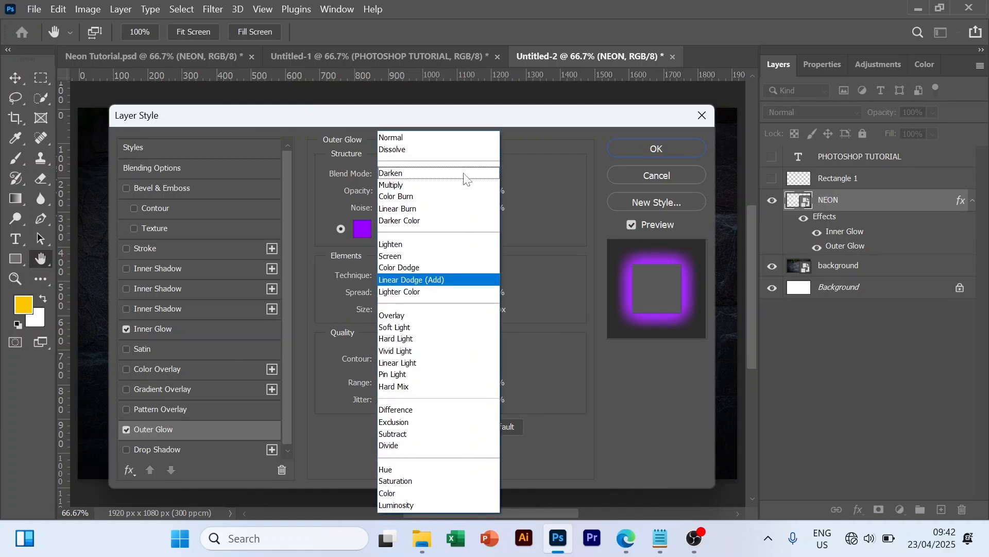
pyautogui.click(420, 281)
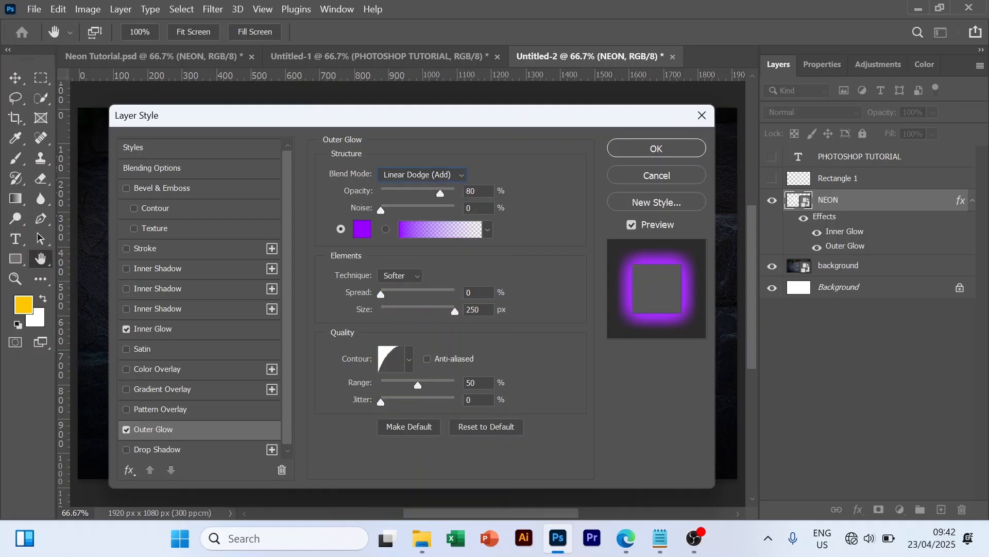
pyautogui.moveTo(478, 191); pyautogui.dragTo(459, 194)
pyautogui.write('80')
pyautogui.click(363, 231)
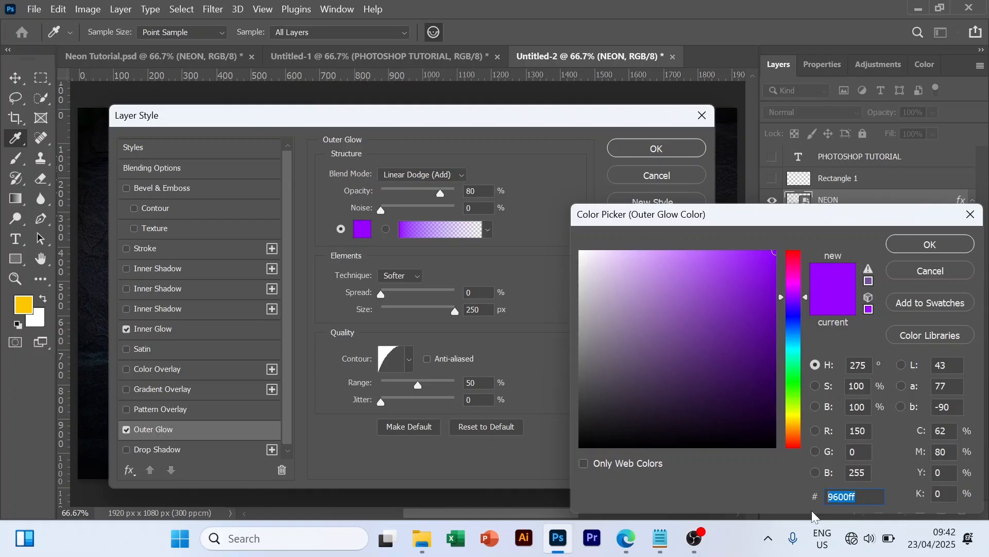
pyautogui.click(938, 243)
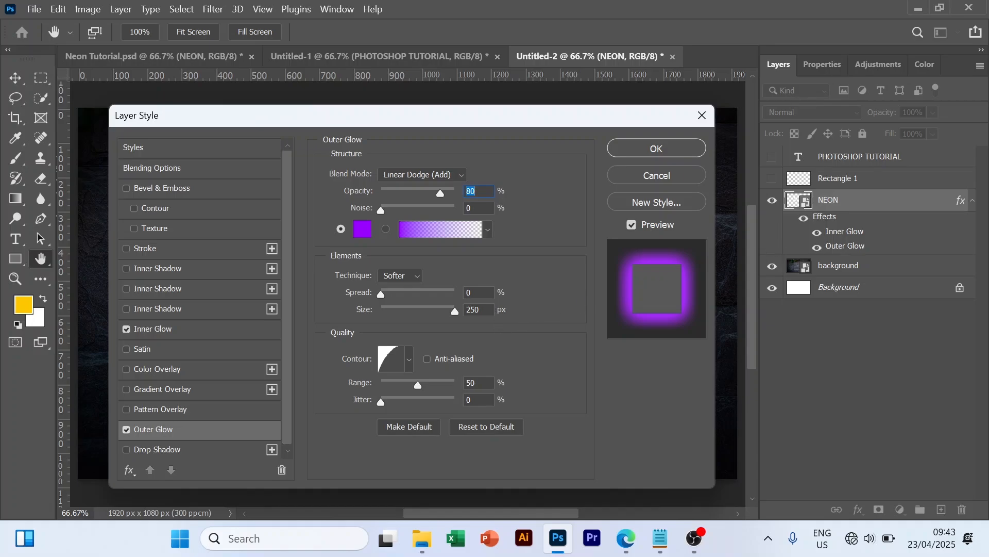
# Set the outer glow size to 35 px, review the points of its custom contour, and apply the layer style
pyautogui.click(472, 309)
pyautogui.write('35')
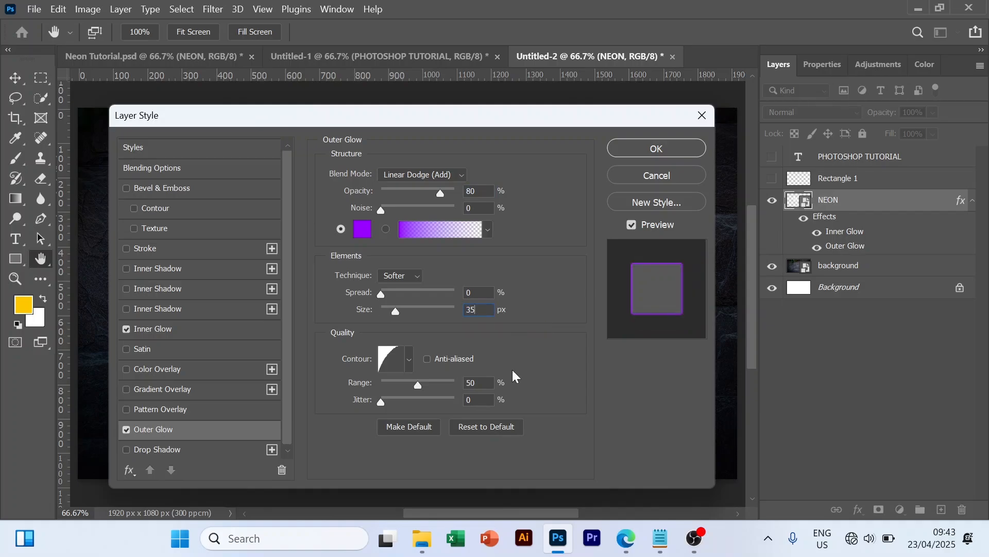
pyautogui.click(387, 359)
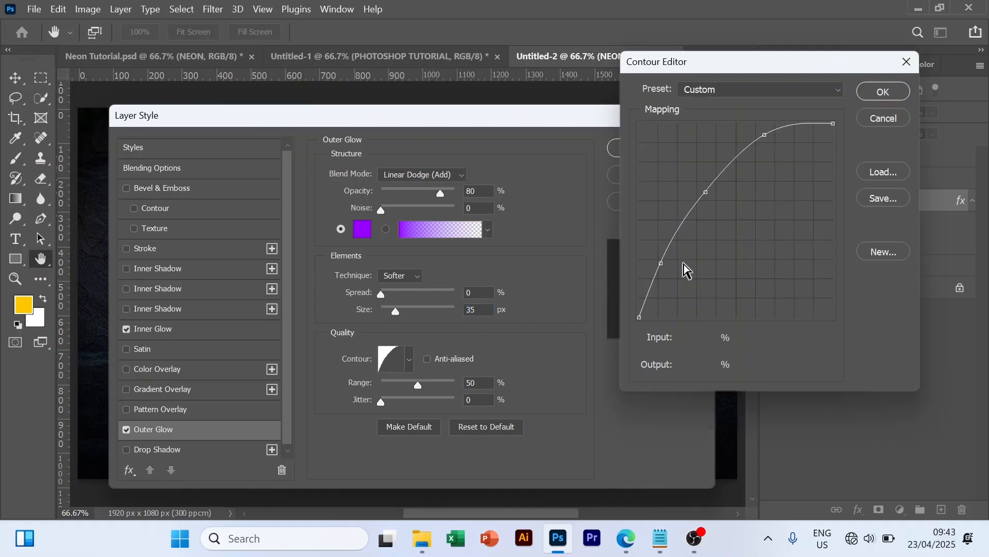
pyautogui.click(659, 265)
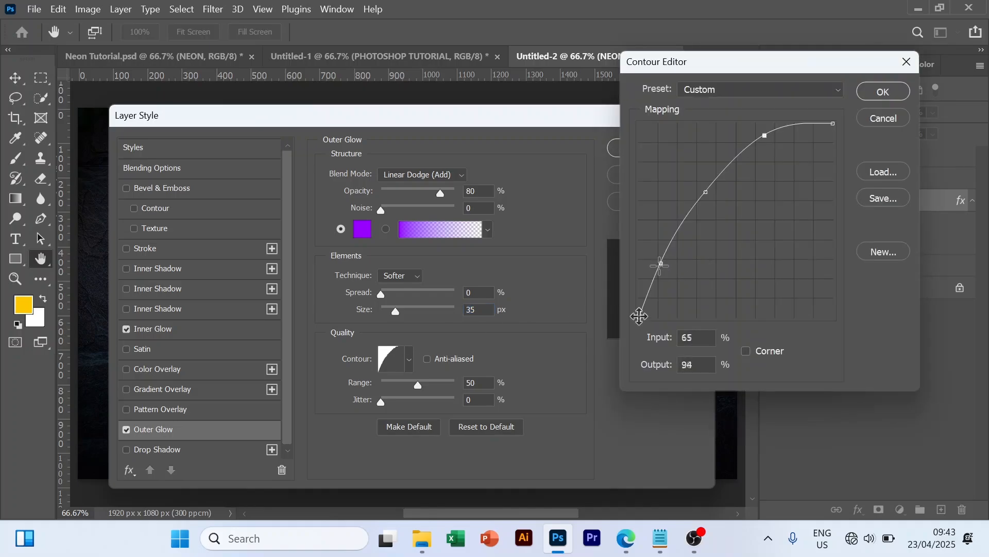
pyautogui.click(640, 316)
pyautogui.click(663, 264)
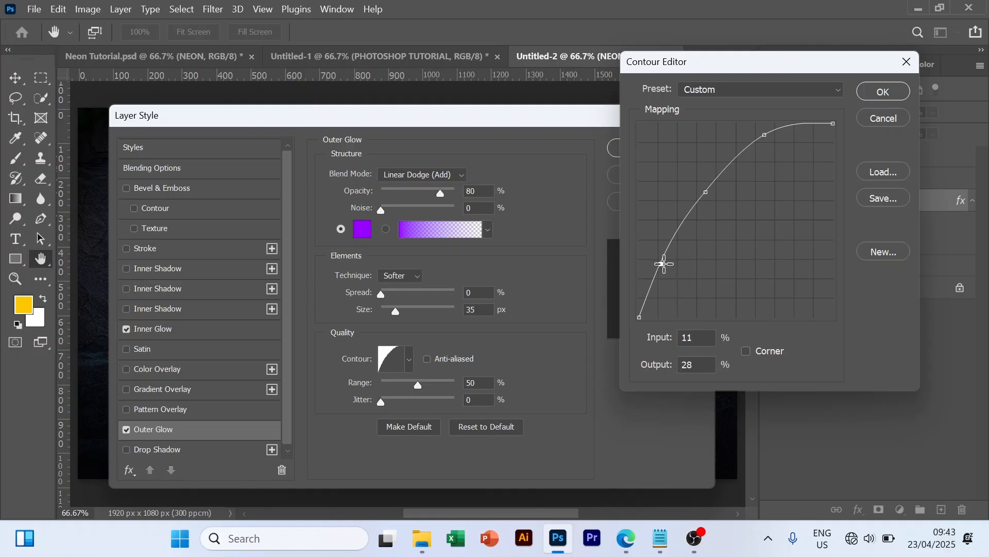
pyautogui.click(708, 192)
pyautogui.click(761, 135)
pyautogui.click(884, 93)
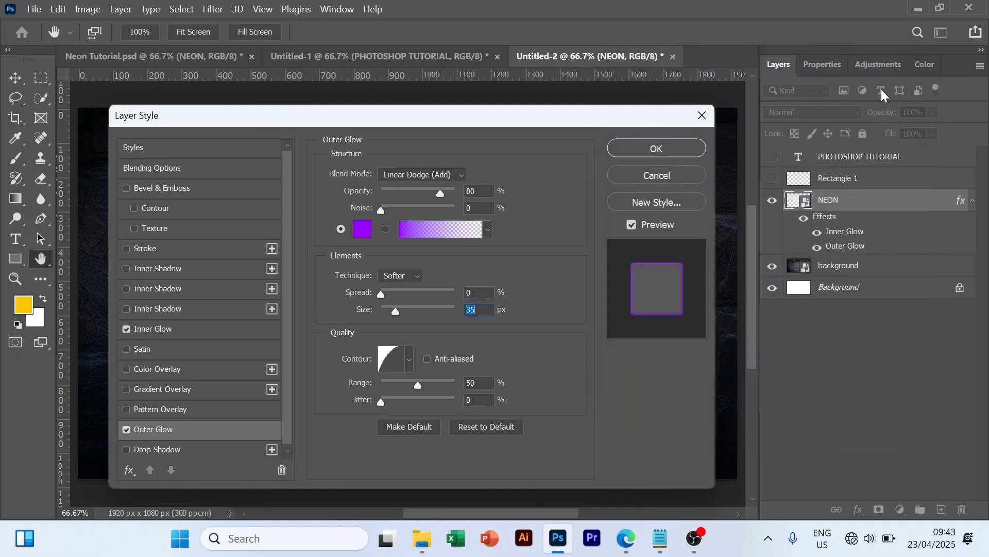
pyautogui.click(658, 147)
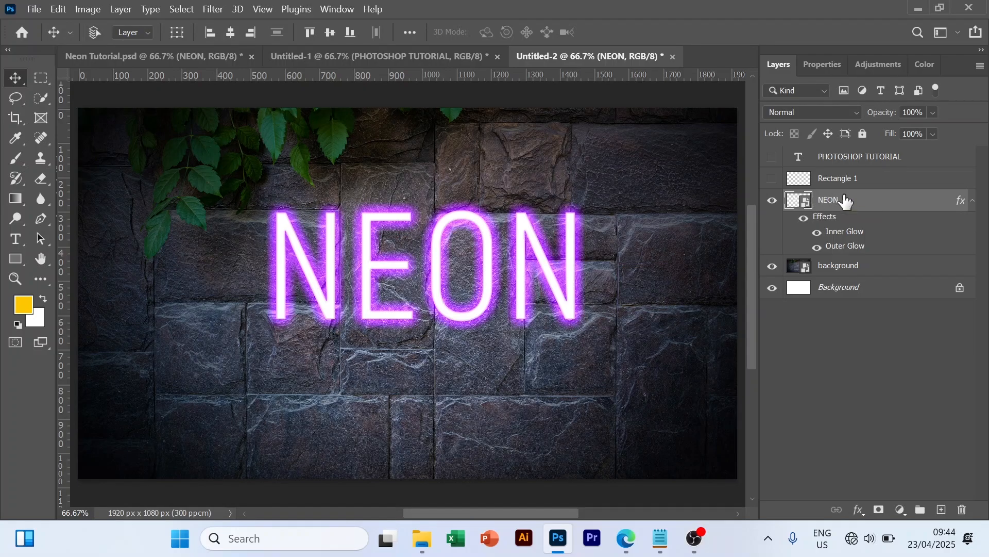
# Duplicate the NEON layer, placing the copy below the original, and delete the Inner Glow effect from the copy
pyautogui.hotkey('ctrl', 'j')
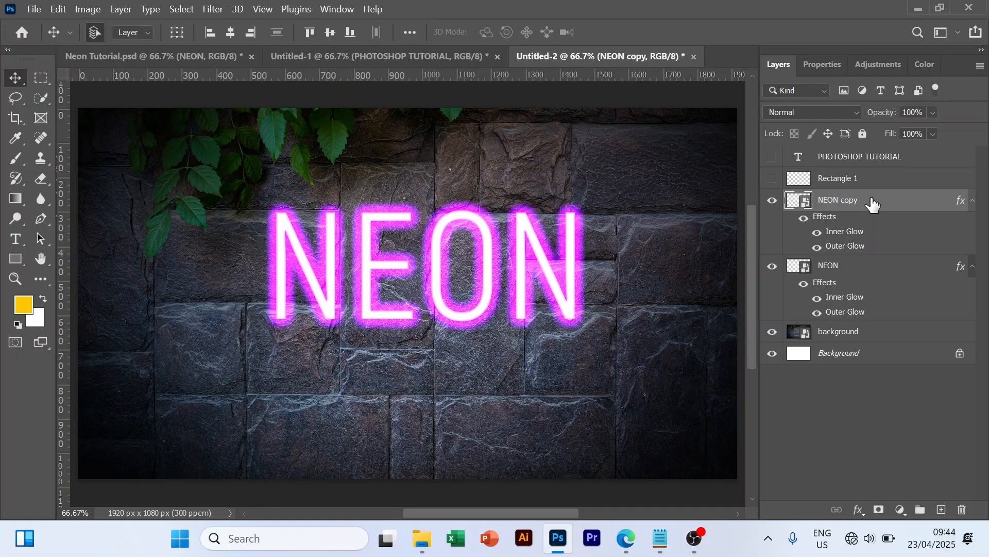
pyautogui.moveTo(873, 204); pyautogui.dragTo(888, 330)
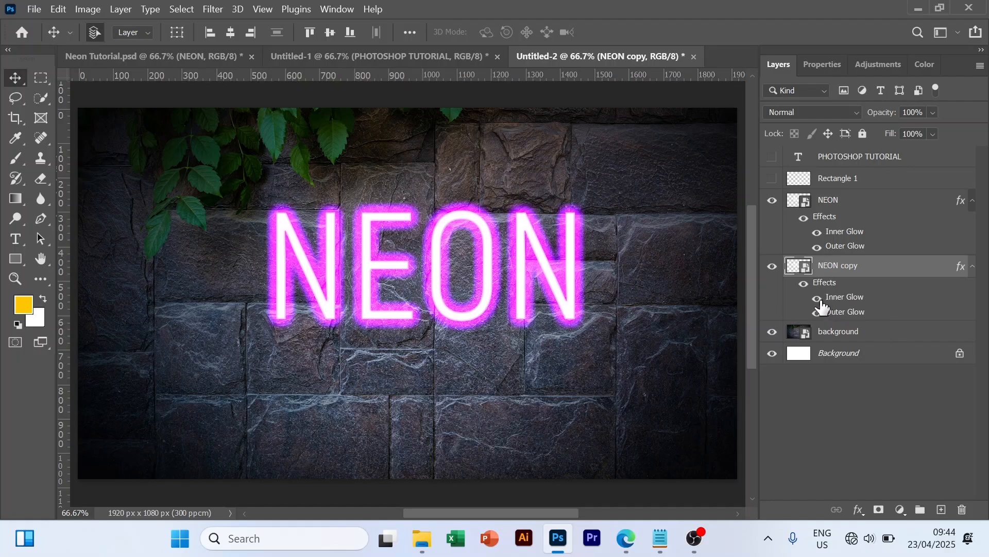
pyautogui.moveTo(838, 301); pyautogui.dragTo(964, 508)
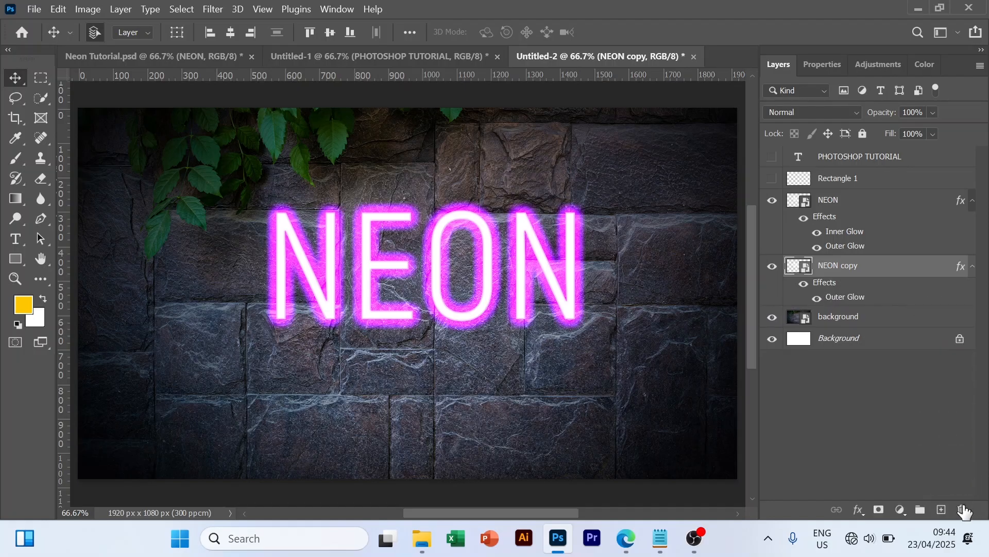
# Add a black 1 px Stroke to the NEON copy layer with its position set to Inside
pyautogui.rightClick(835, 267)
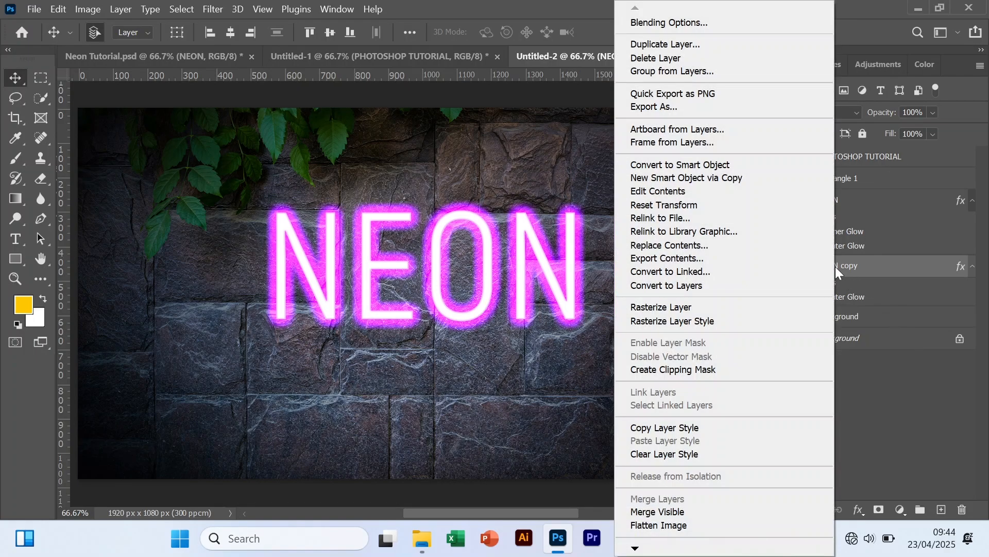
pyautogui.click(688, 26)
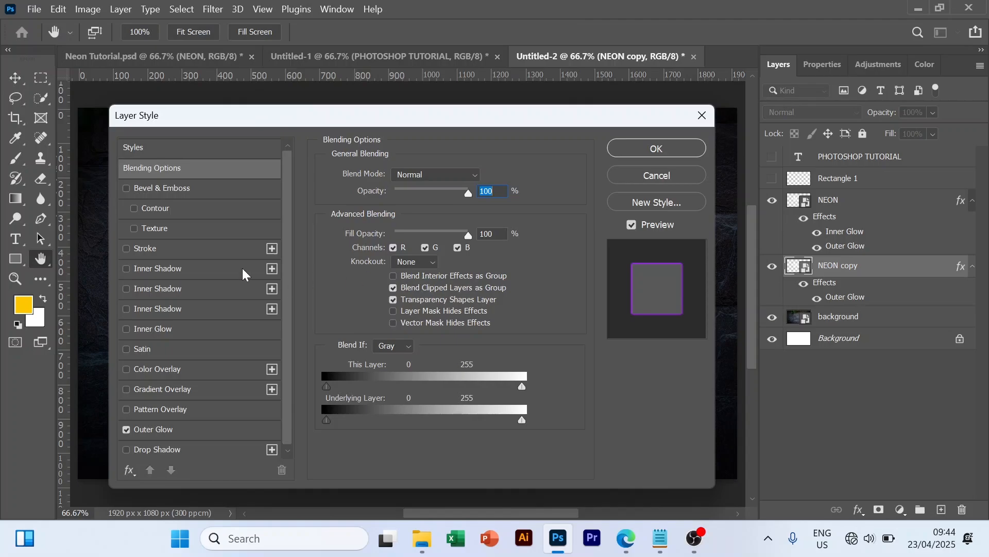
pyautogui.click(164, 253)
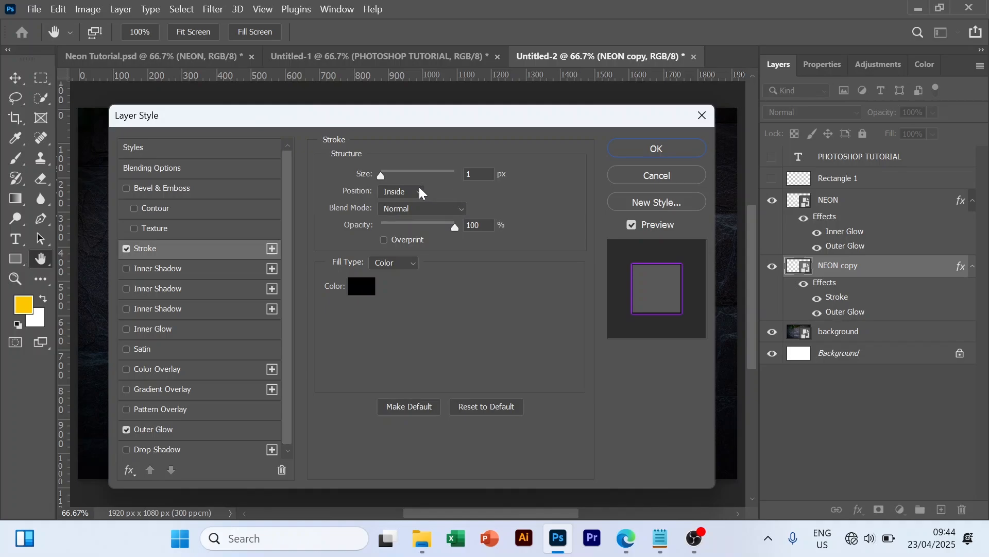
pyautogui.click(419, 192)
pyautogui.click(417, 217)
pyautogui.scroll(-1, 168, 410)
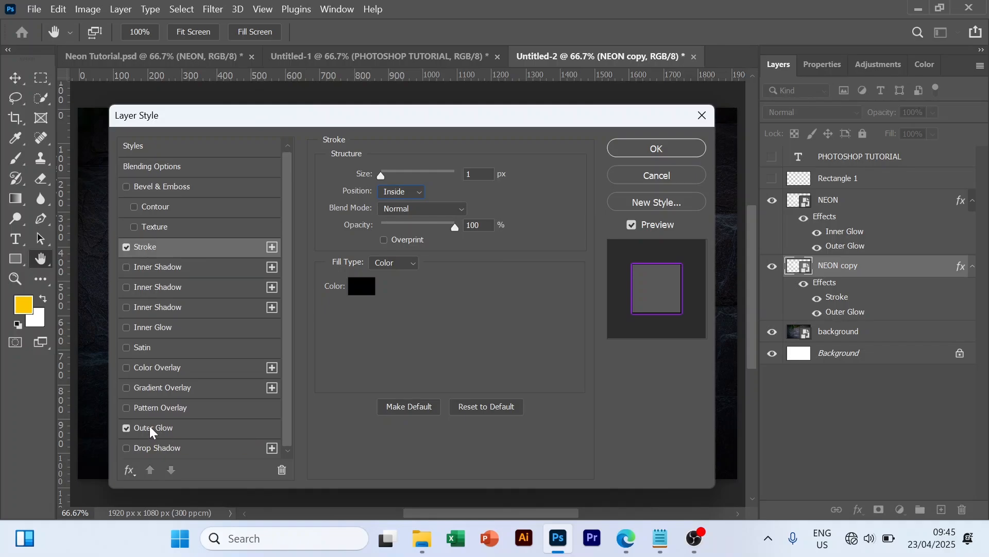
# Set the NEON copy's outer glow size to 250 px and apply the layer style
pyautogui.click(151, 429)
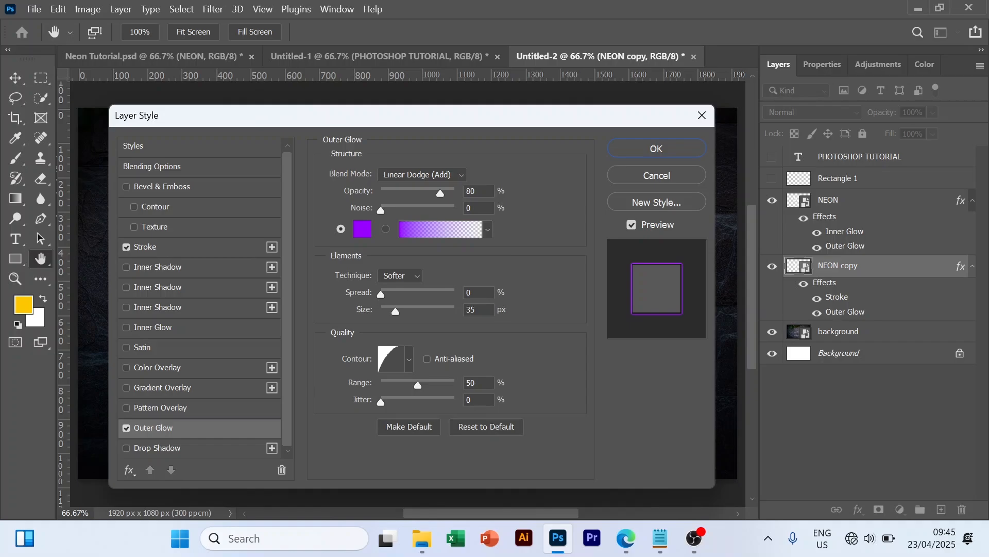
pyautogui.doubleClick(471, 309)
pyautogui.write('250')
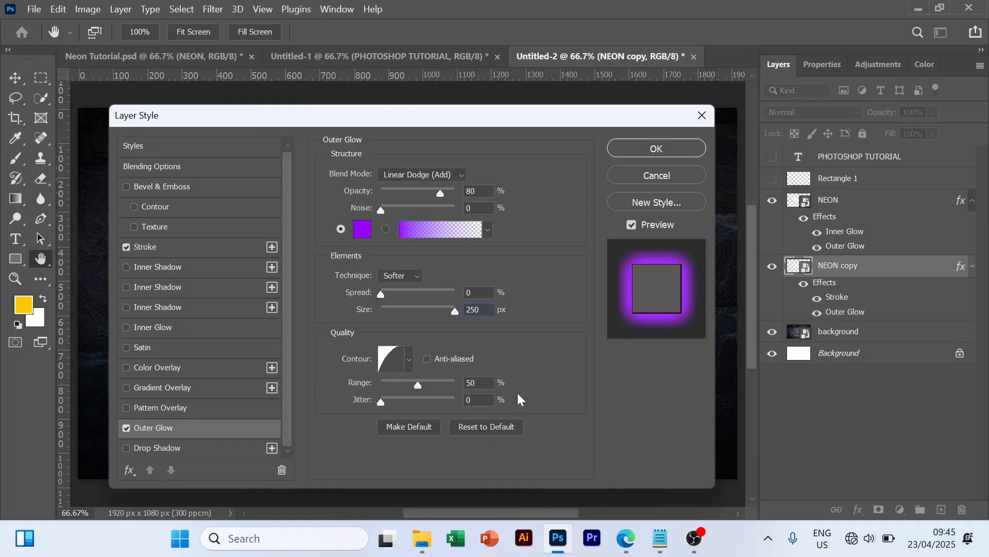
pyautogui.click(675, 143)
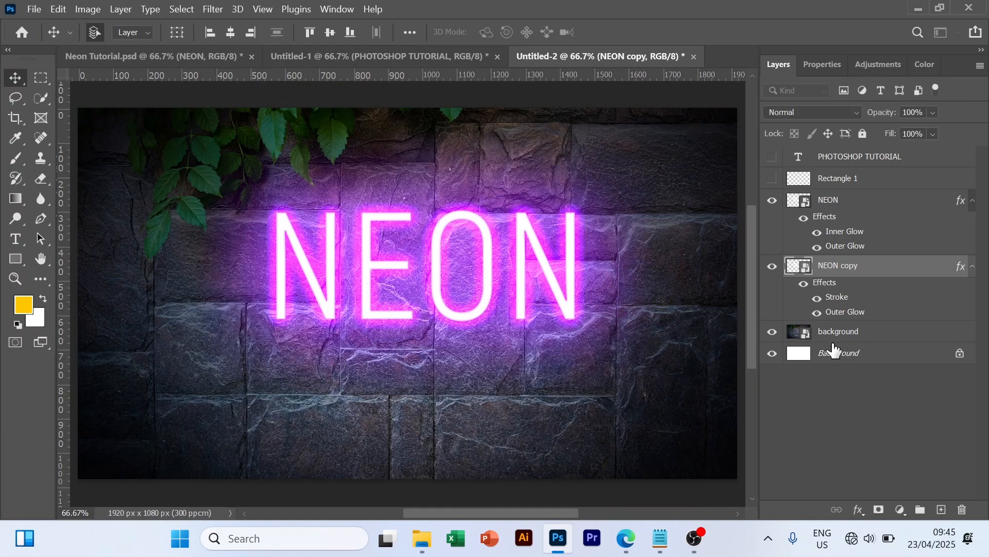
# Add a black Linear Light drop shadow to the NEON copy layer with 21% opacity, 21° angle, 41 px distance, 10% spread, 43 px size and 2% noise
pyautogui.rightClick(845, 273)
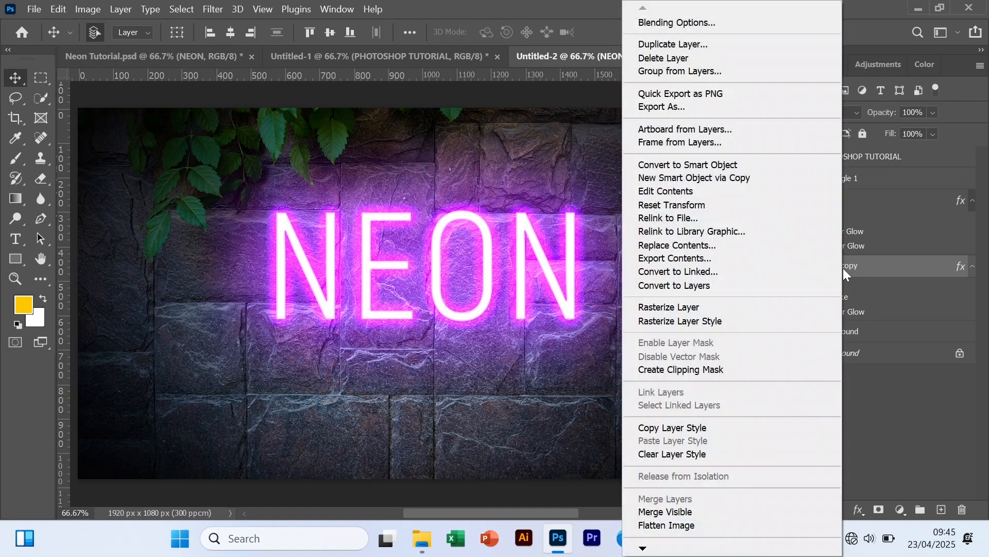
pyautogui.click(719, 21)
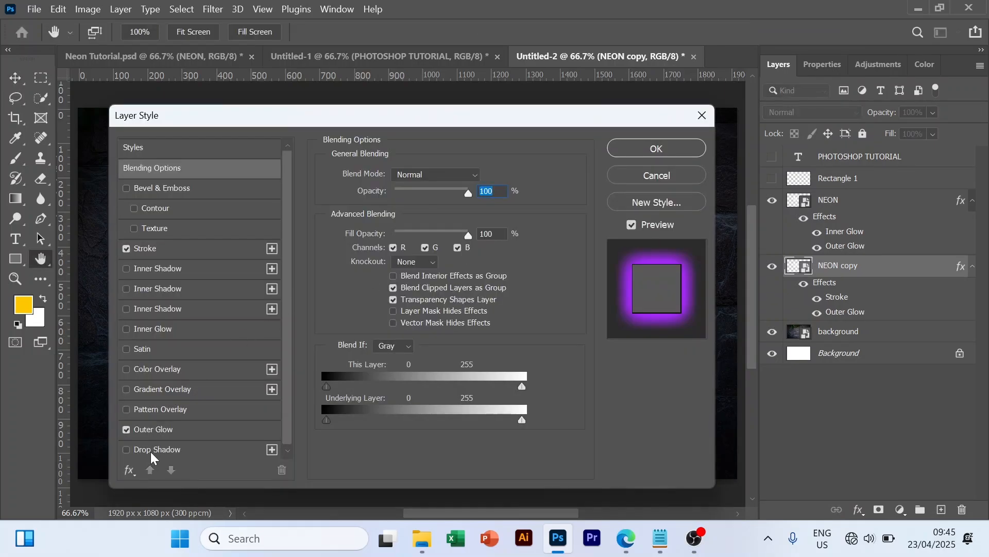
pyautogui.click(152, 451)
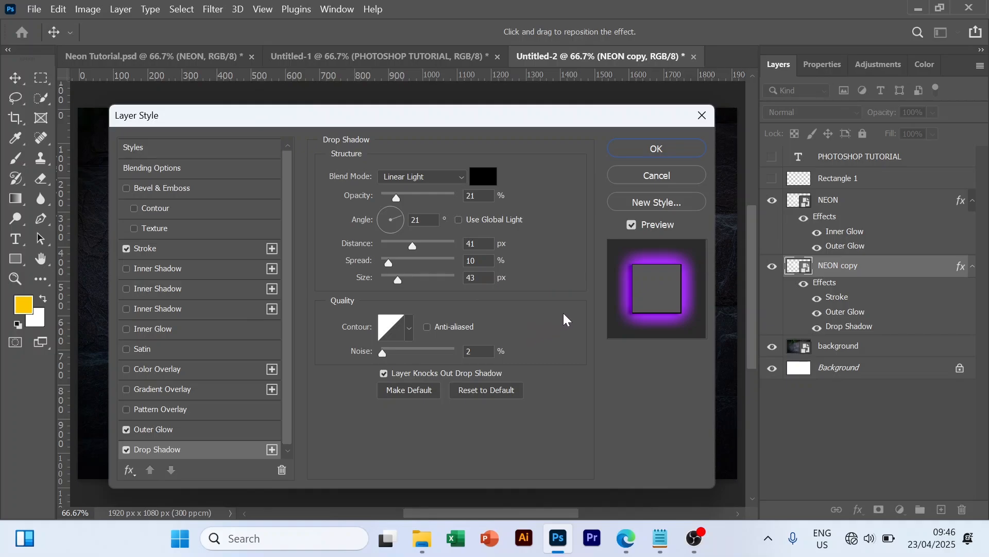
pyautogui.click(660, 149)
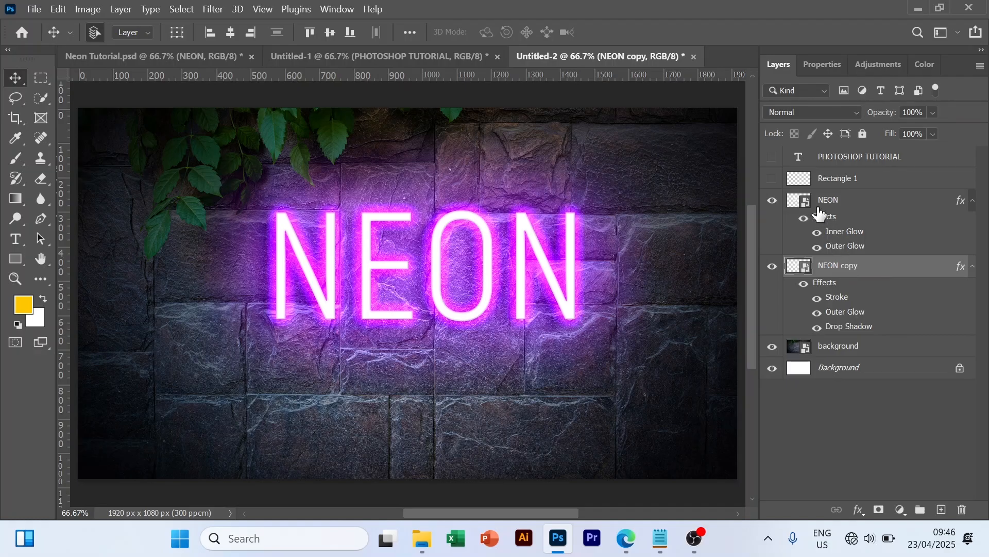
# Show the Rectangle 1 and PHOTOSHOP TUTORIAL layers and copy the NEON layer's inner and outer glow effects onto both
pyautogui.click(772, 179)
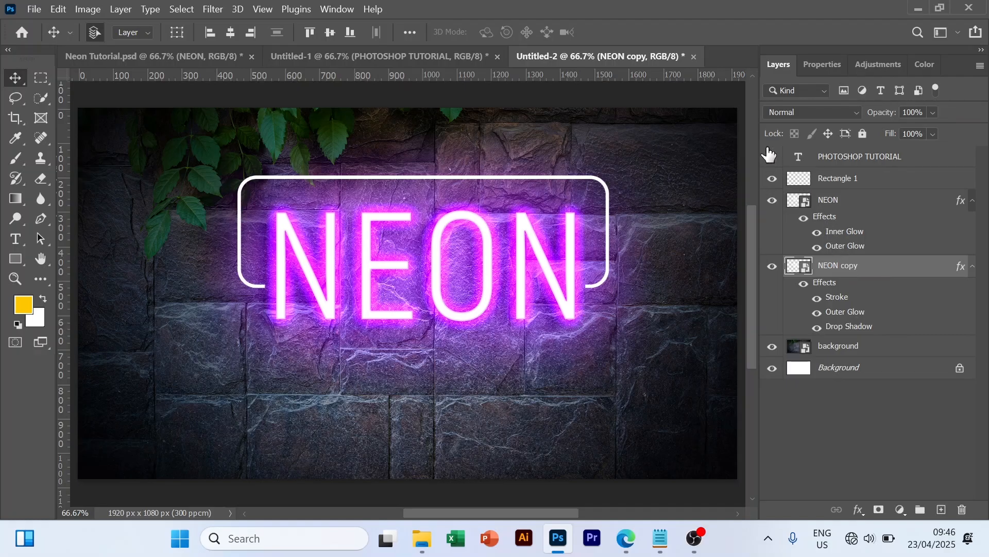
pyautogui.click(770, 155)
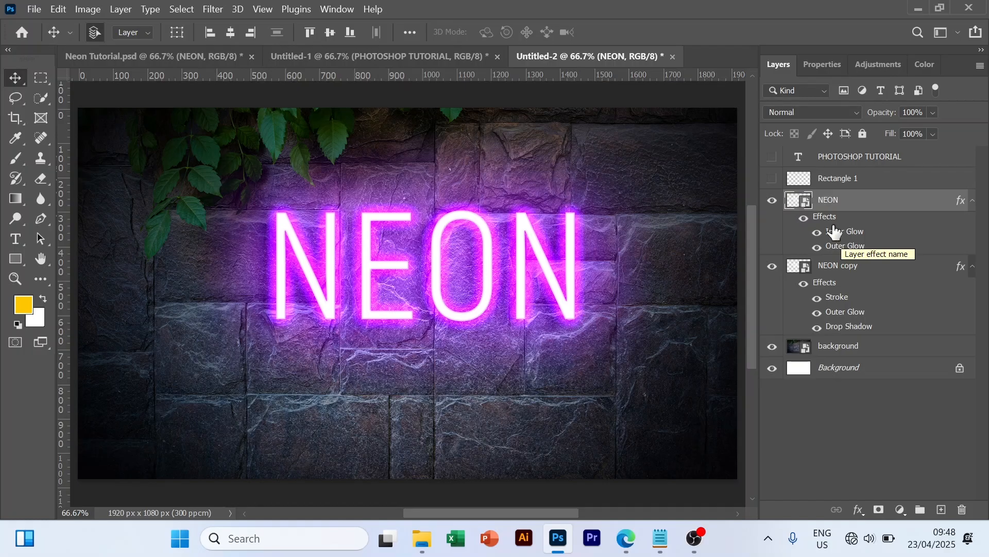
pyautogui.click(772, 180)
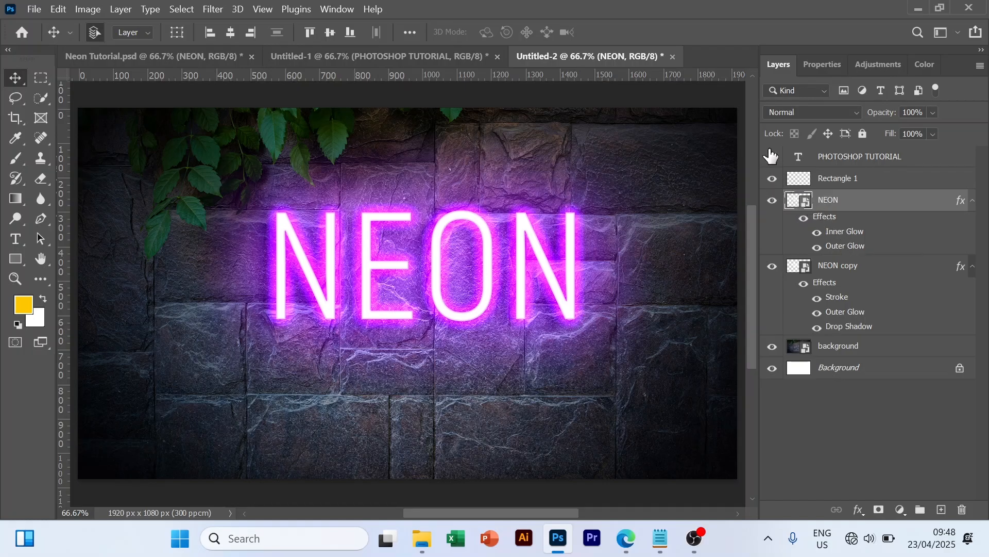
pyautogui.click(771, 157)
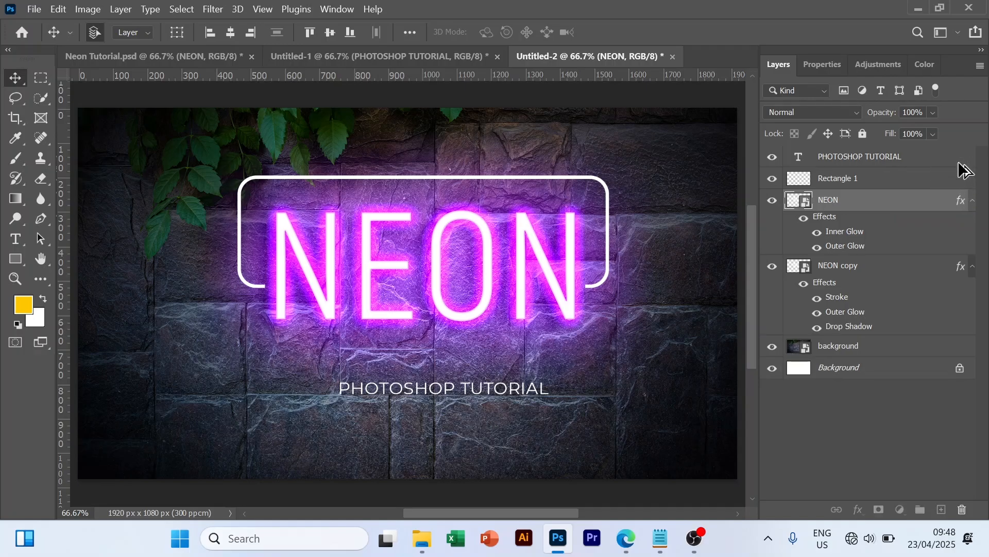
pyautogui.moveTo(963, 170); pyautogui.dragTo(960, 164)
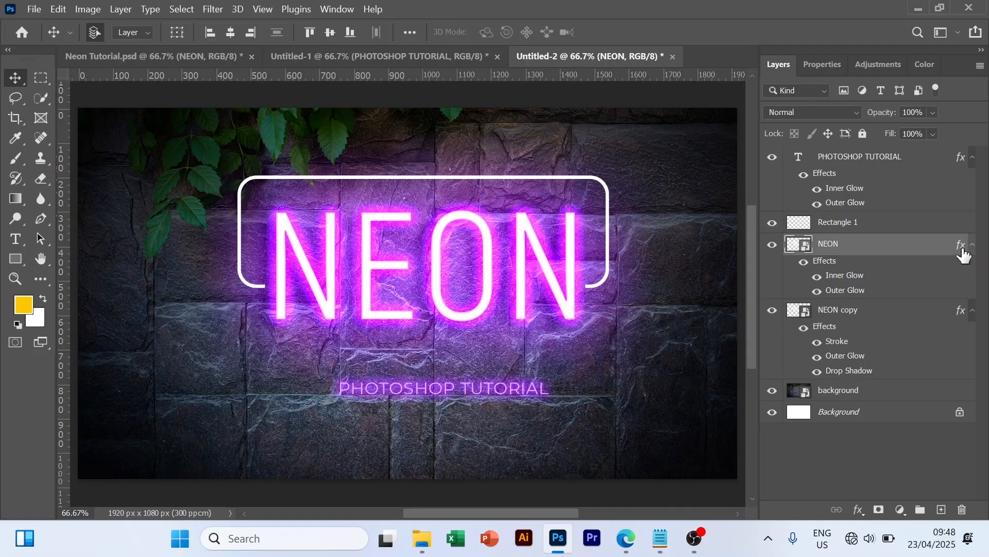
pyautogui.moveTo(963, 252); pyautogui.dragTo(962, 230)
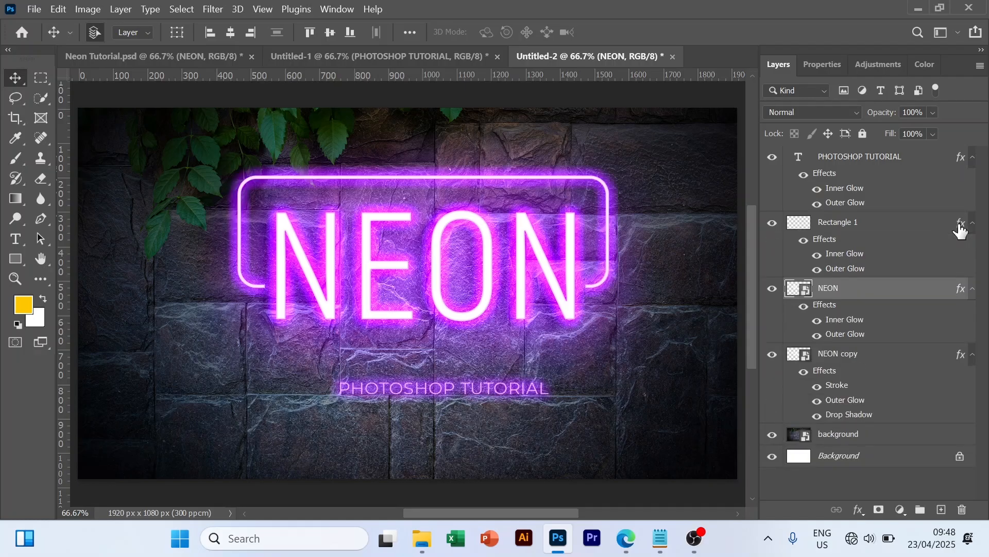